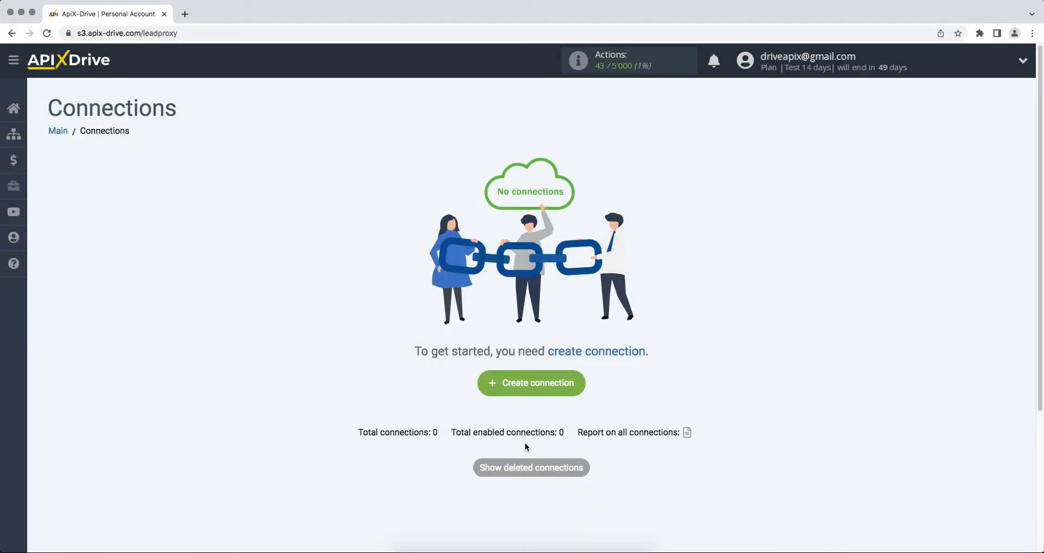
Step: Create a new connection with Smartsheet as the source and the Get ROWS (new) action
click(490, 384)
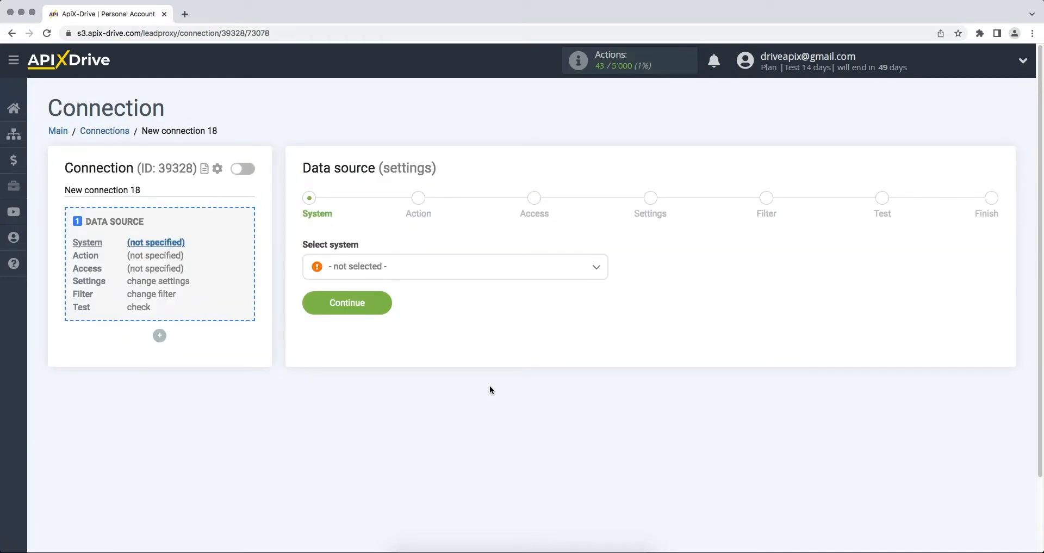
click(546, 277)
drag(602, 287, 614, 417)
click(432, 416)
click(305, 298)
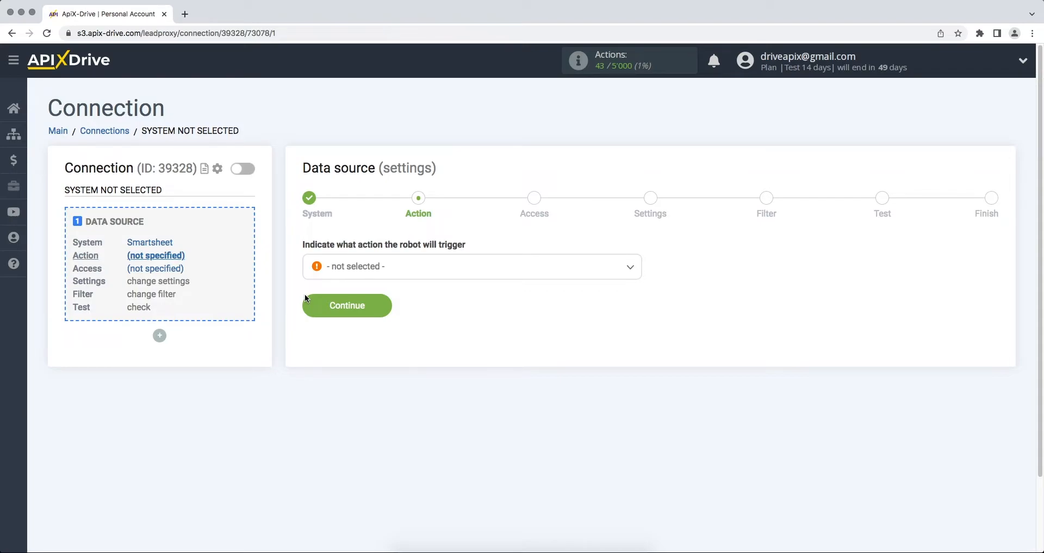
click(346, 269)
click(353, 334)
click(311, 312)
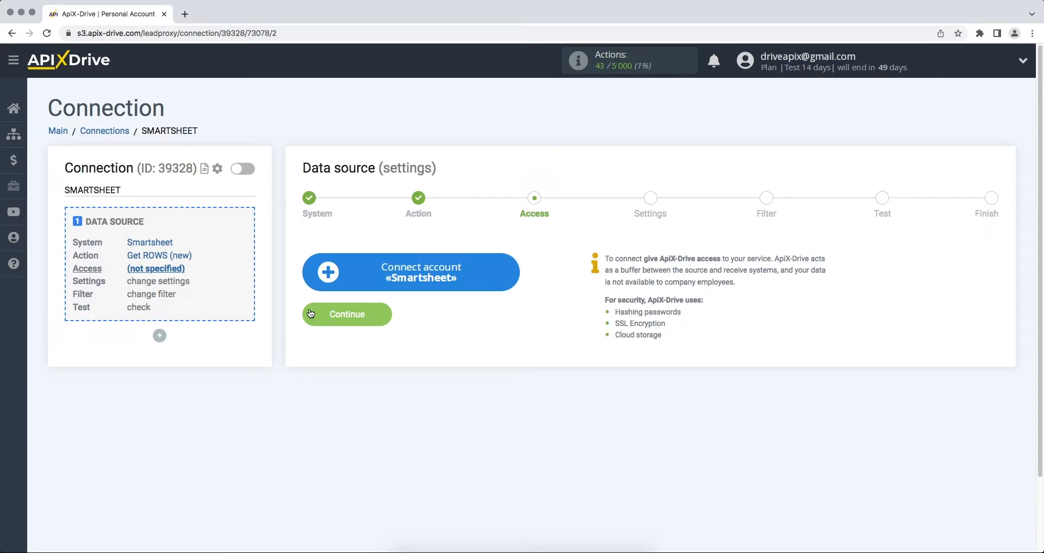
Step: Sign in to Smartsheet with the account e-mail and password, then allow ApiX-Drive access
click(335, 275)
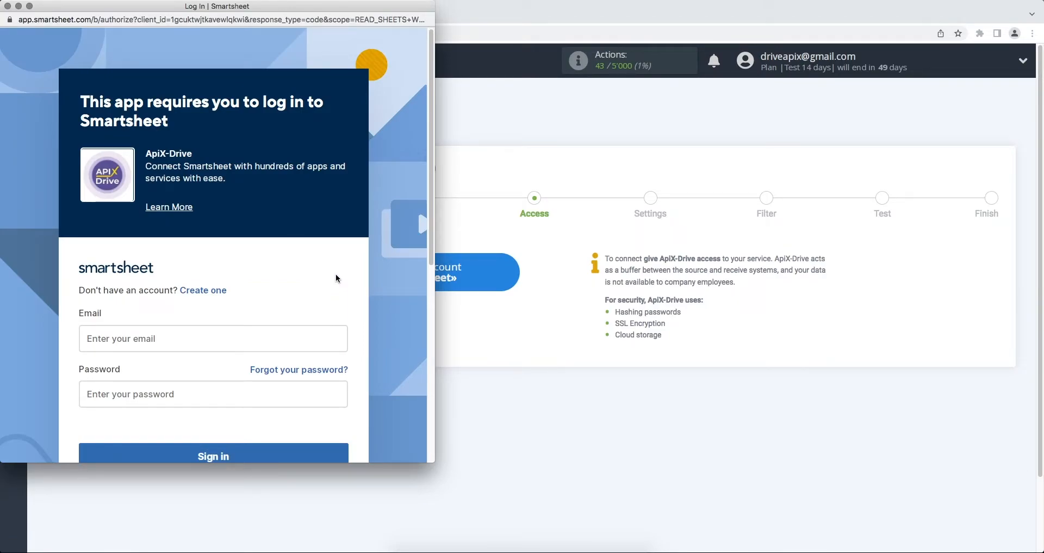
click(285, 332)
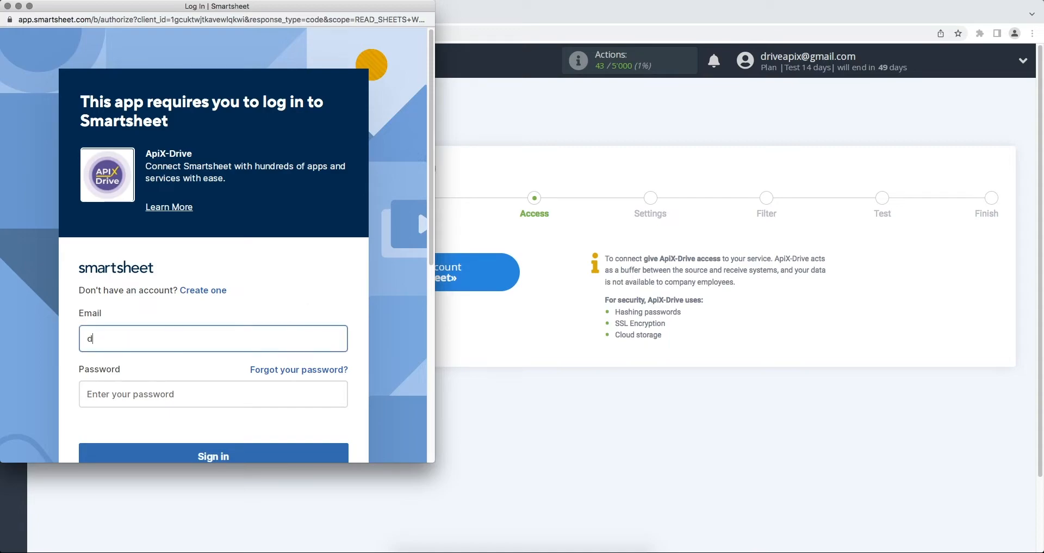
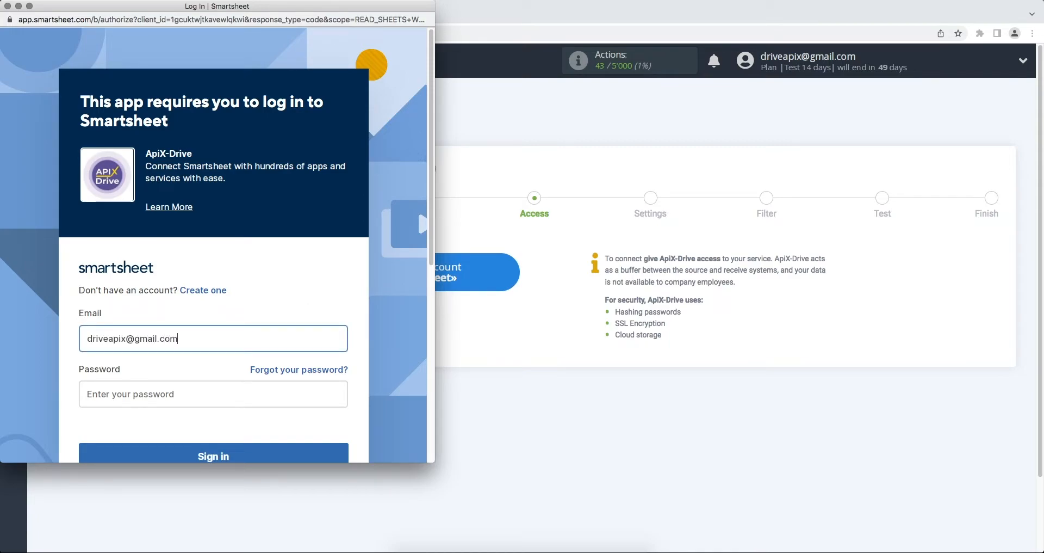
click(289, 386)
text(•••••)
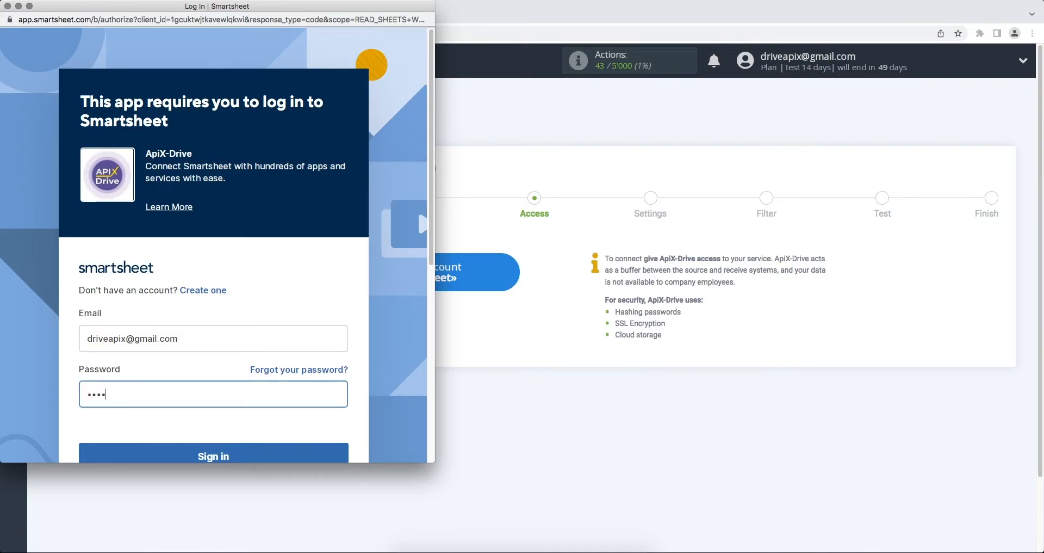
text(•••••••)
scroll(214, 326, down, 2)
click(292, 427)
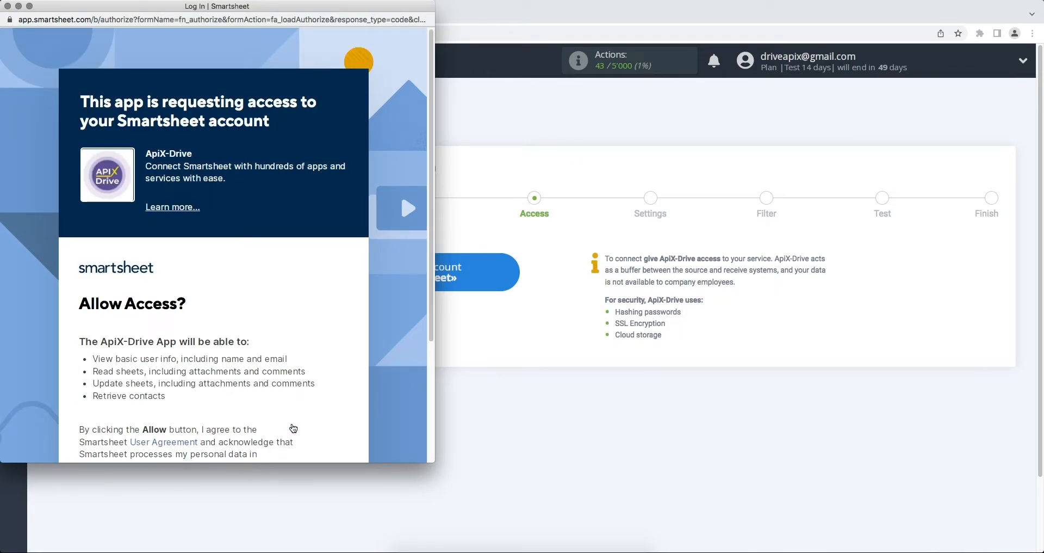
scroll(293, 428, down, 2)
click(257, 436)
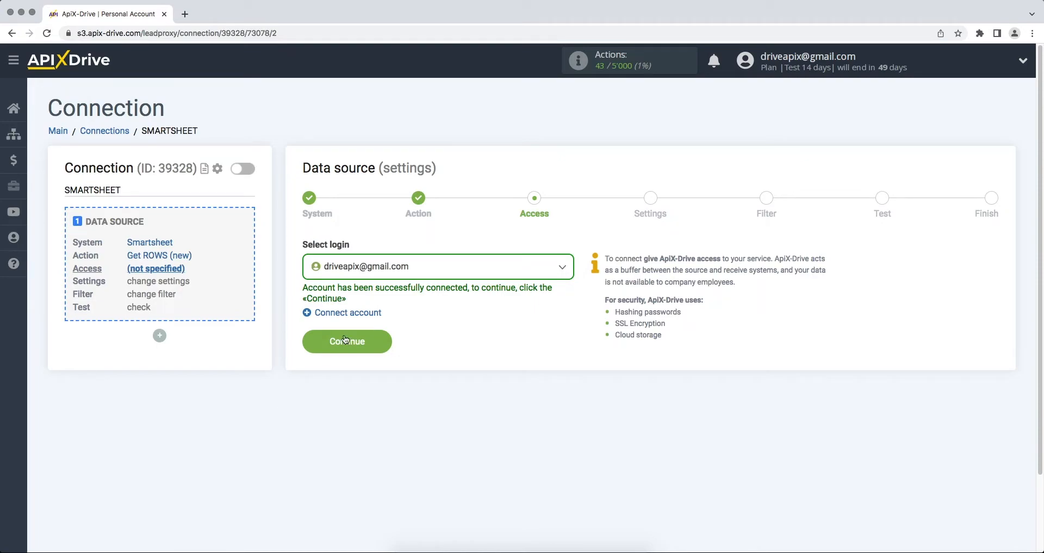
Step: Select the connected Smartsheet login for the data source
click(406, 270)
click(393, 351)
click(329, 346)
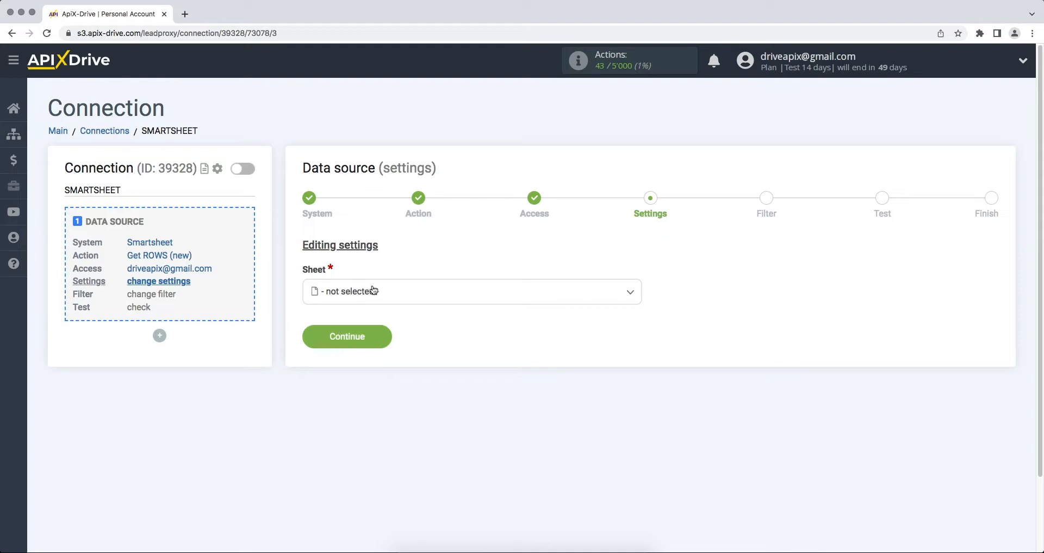
Step: Choose the ApiX-Drive sheet, skip filtering, and accept the test row data
click(342, 291)
click(360, 359)
click(312, 340)
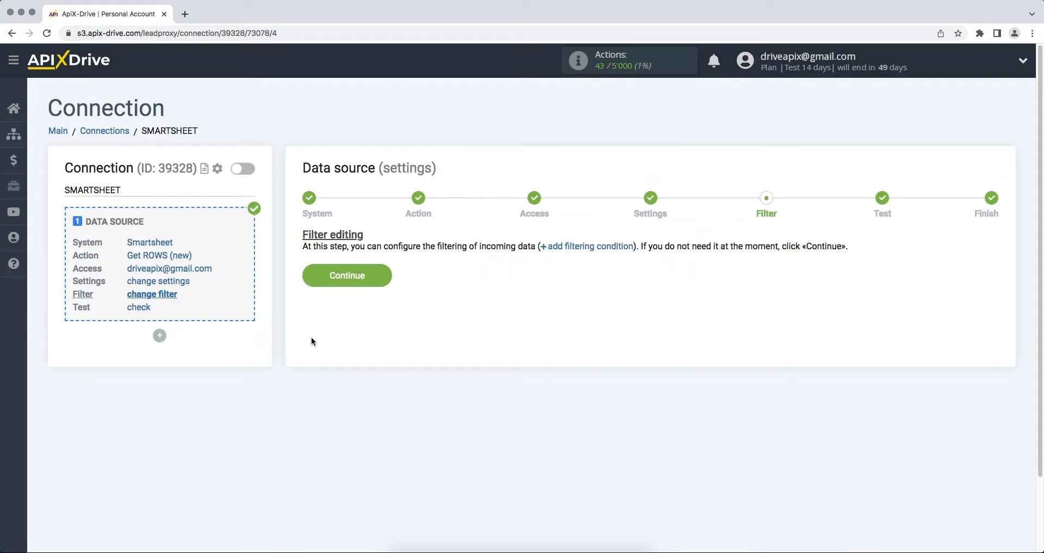
click(308, 277)
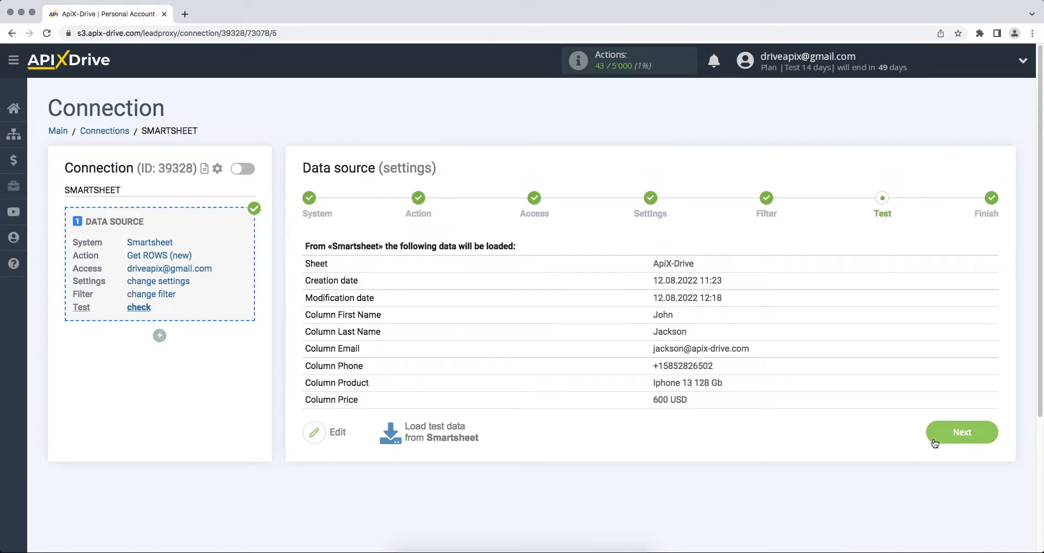
click(935, 442)
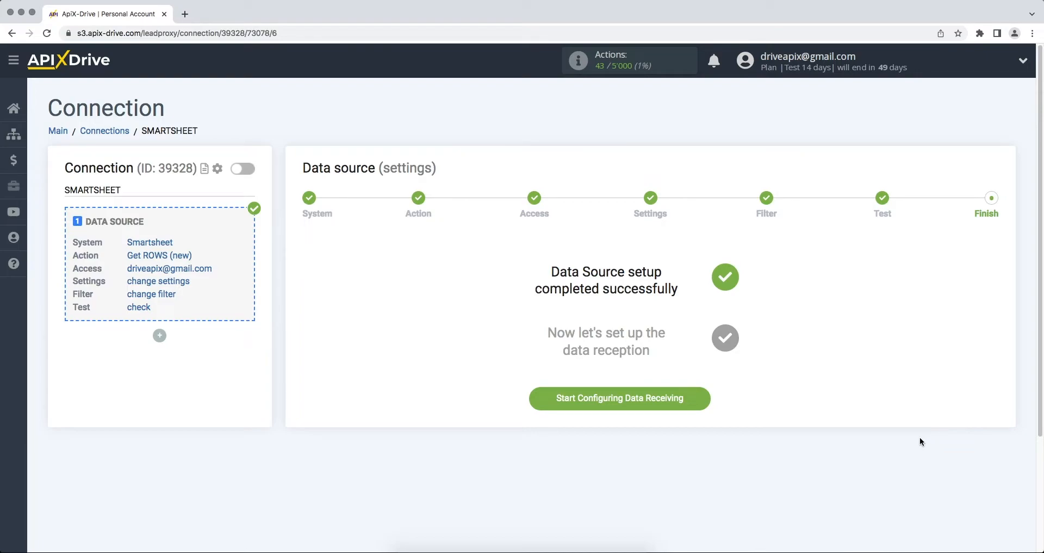
Step: Set the data destination to Constant Contact with the Add / Update CONTACT action
click(673, 405)
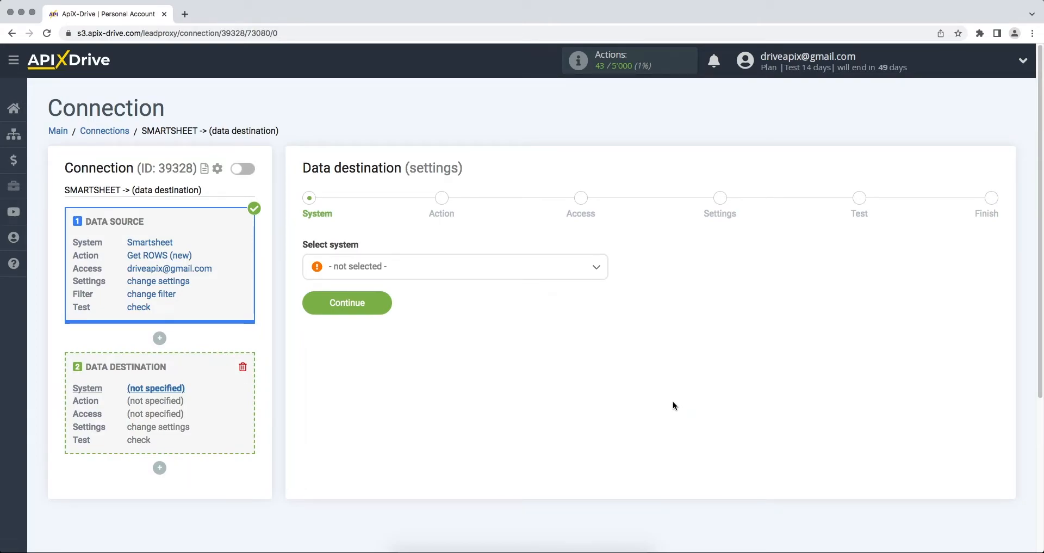
click(563, 278)
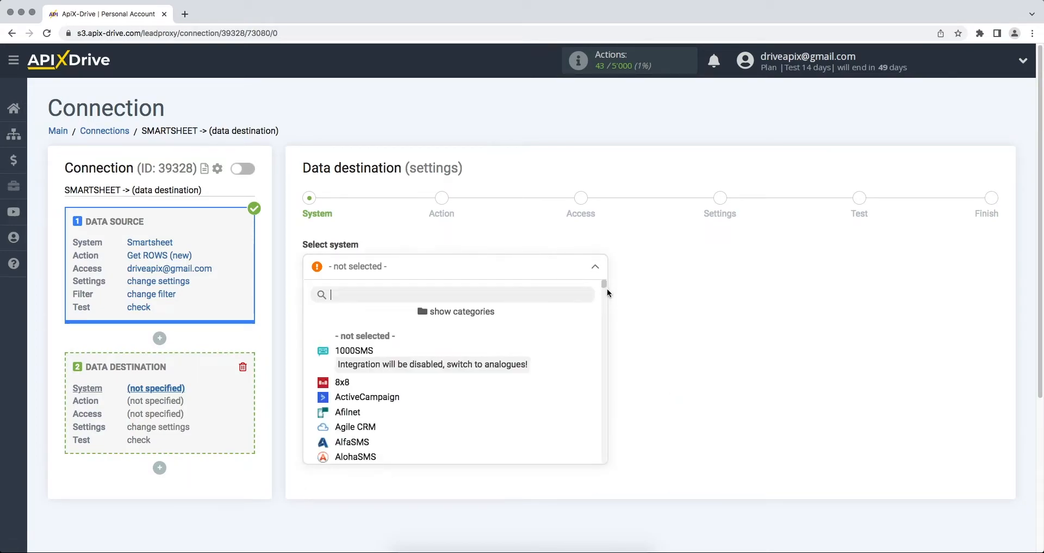
drag(602, 287, 603, 303)
scroll(601, 305, down, 5)
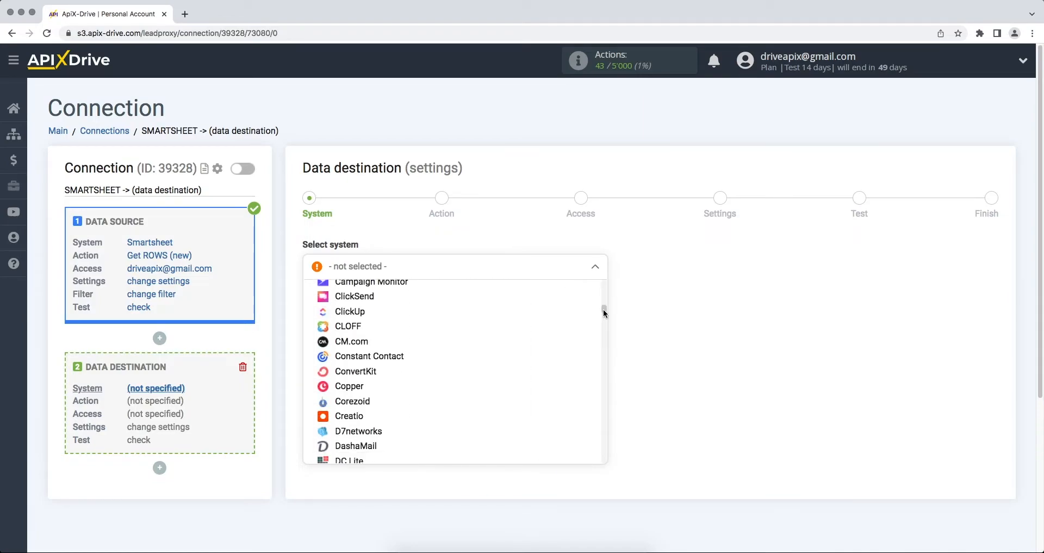
click(495, 318)
click(315, 305)
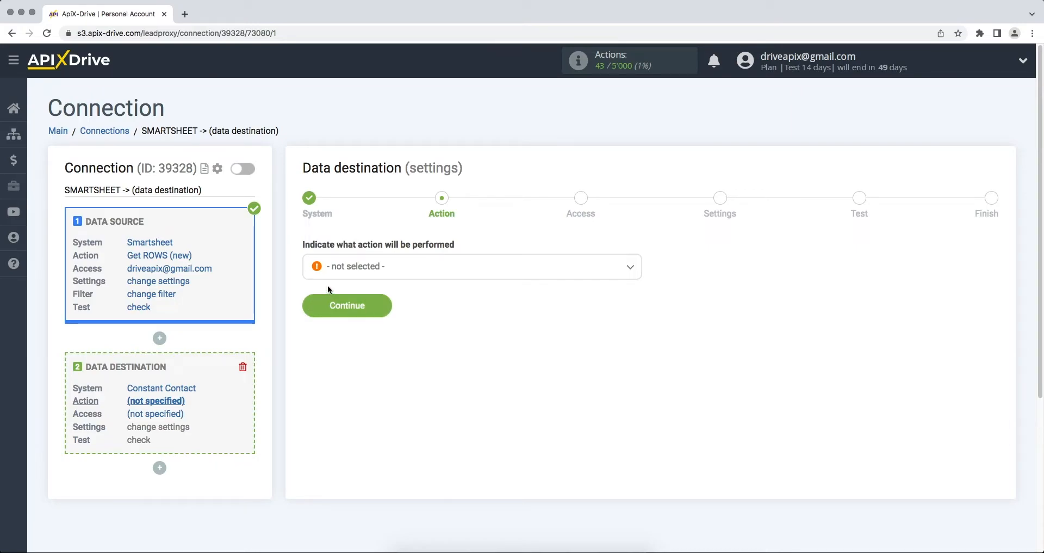
click(343, 268)
click(347, 335)
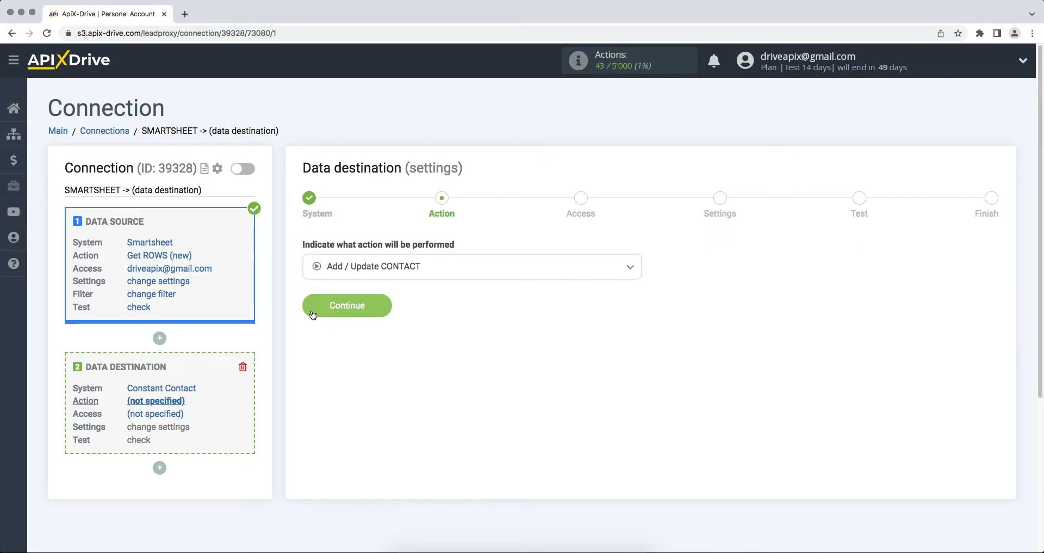
click(310, 314)
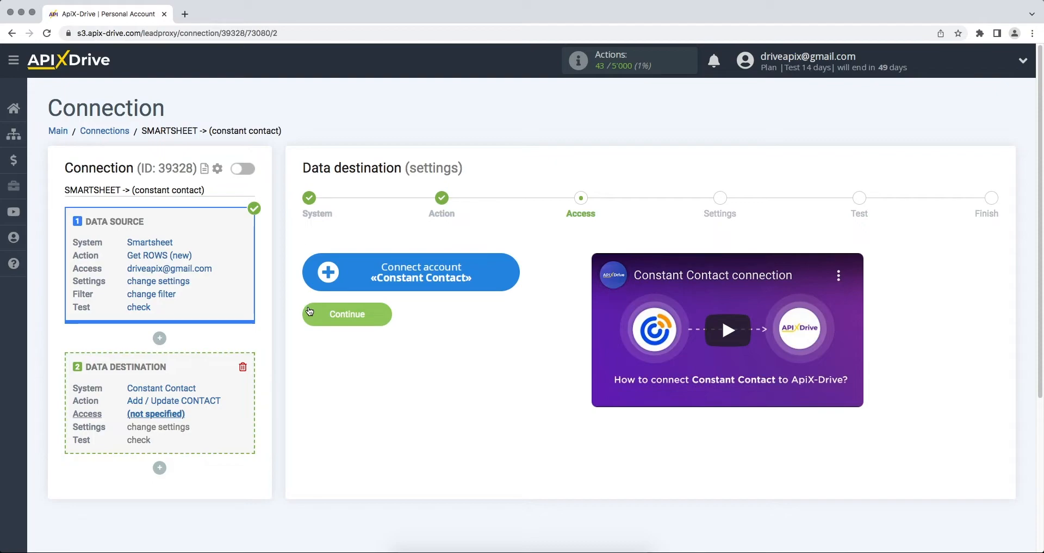
Step: Connect a Constant Contact account by signing in with its username and password
click(321, 282)
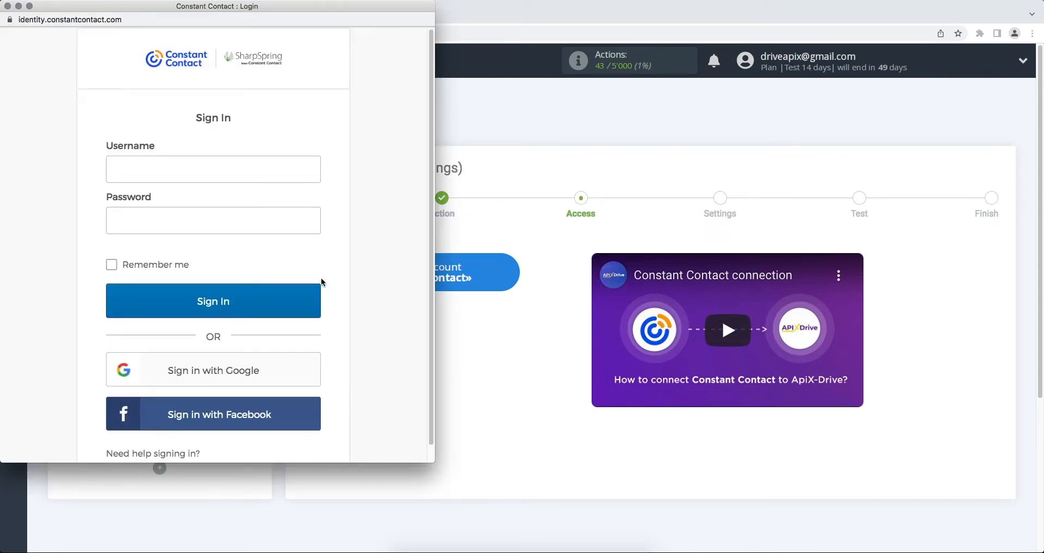
click(245, 167)
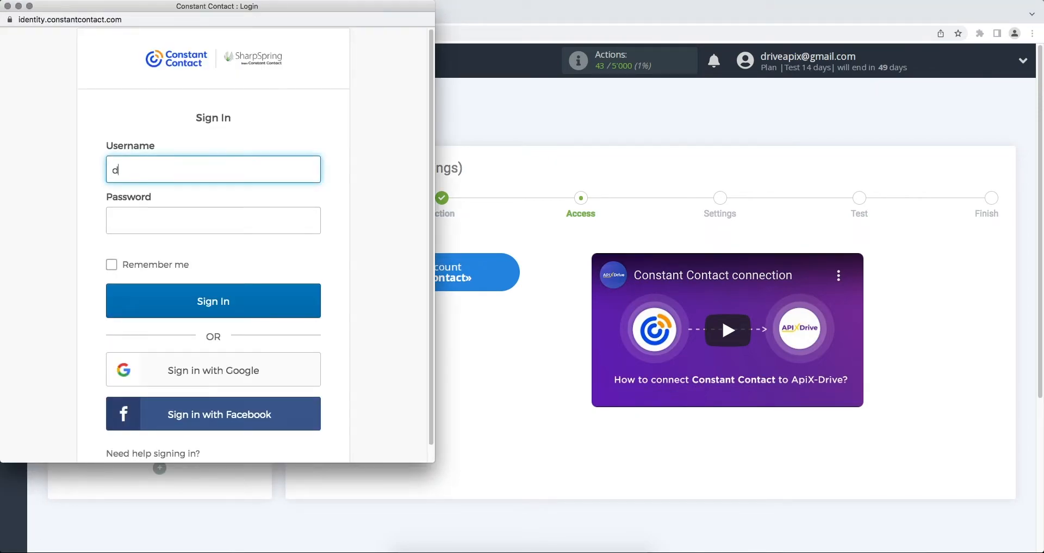
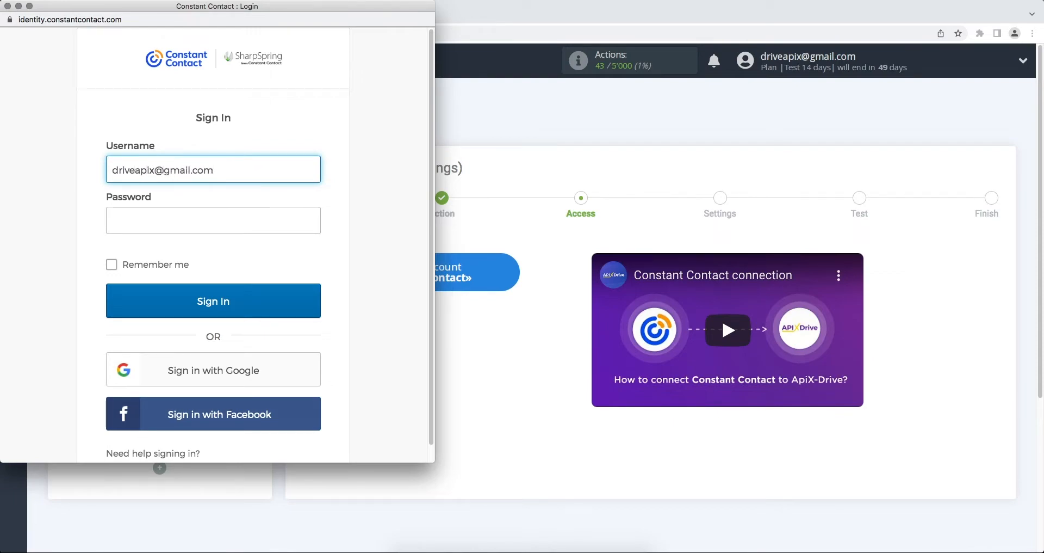
click(245, 222)
text(*********)
click(252, 298)
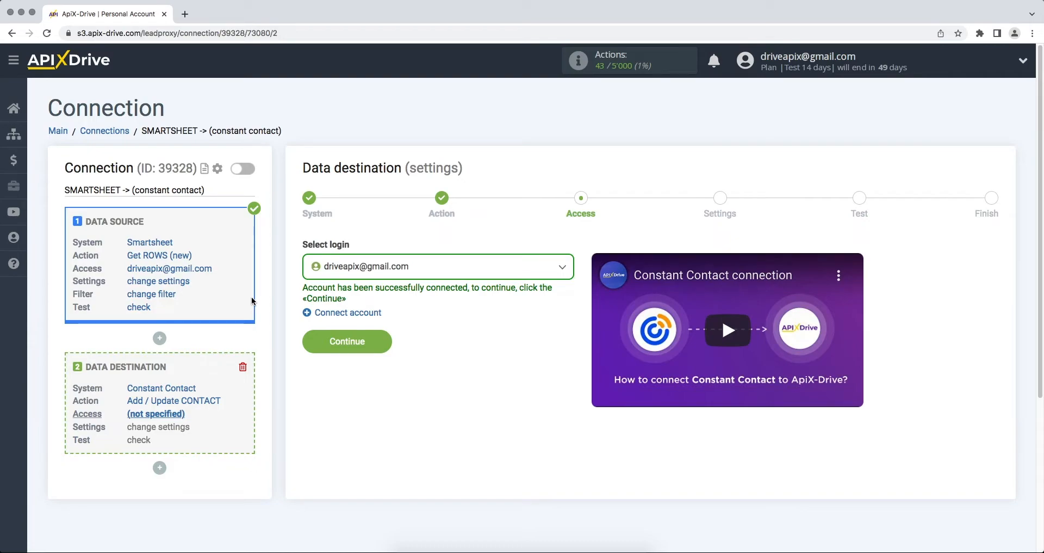
Step: Select the connected Constant Contact login and choose the ApiX-Drive contact list
click(336, 272)
click(350, 351)
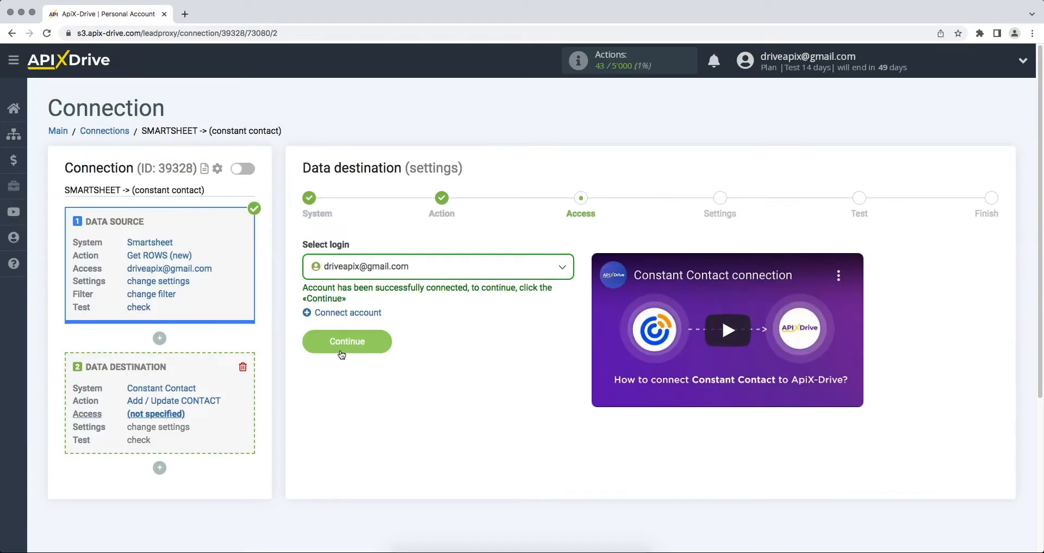
click(306, 347)
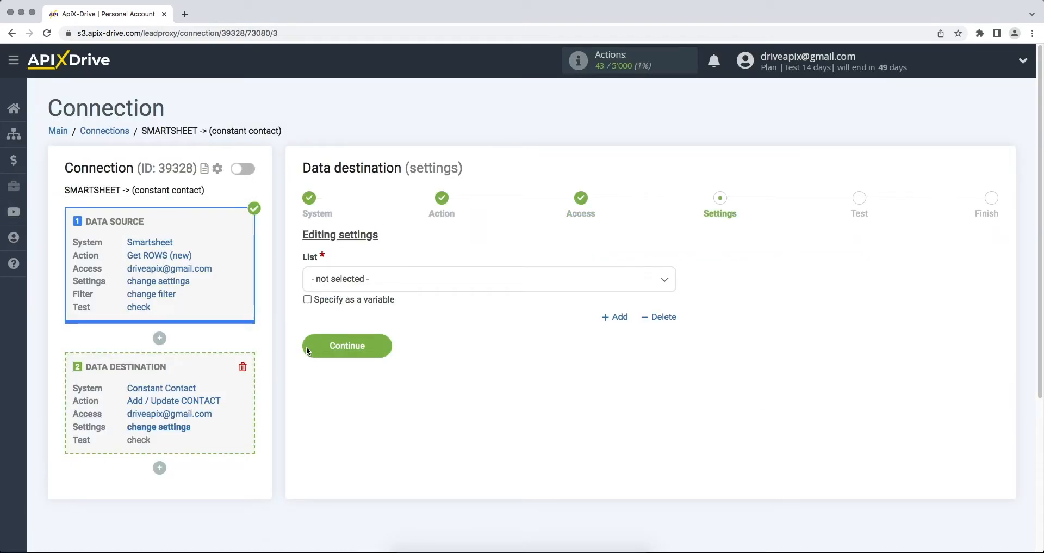
click(383, 277)
click(359, 346)
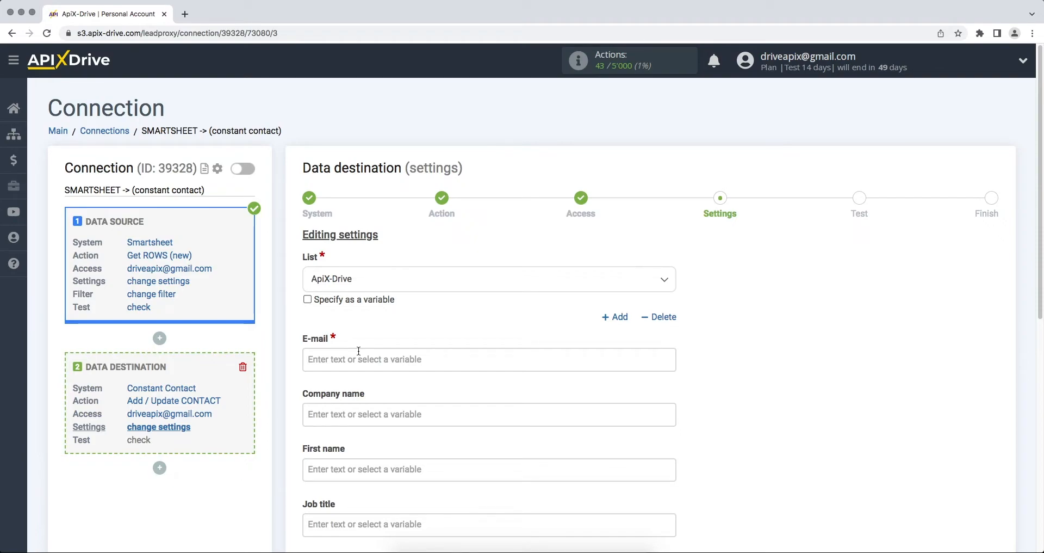
Step: Map E-mail, First name and Last name to Smartsheet Column Email, First Name and Last Name
click(358, 351)
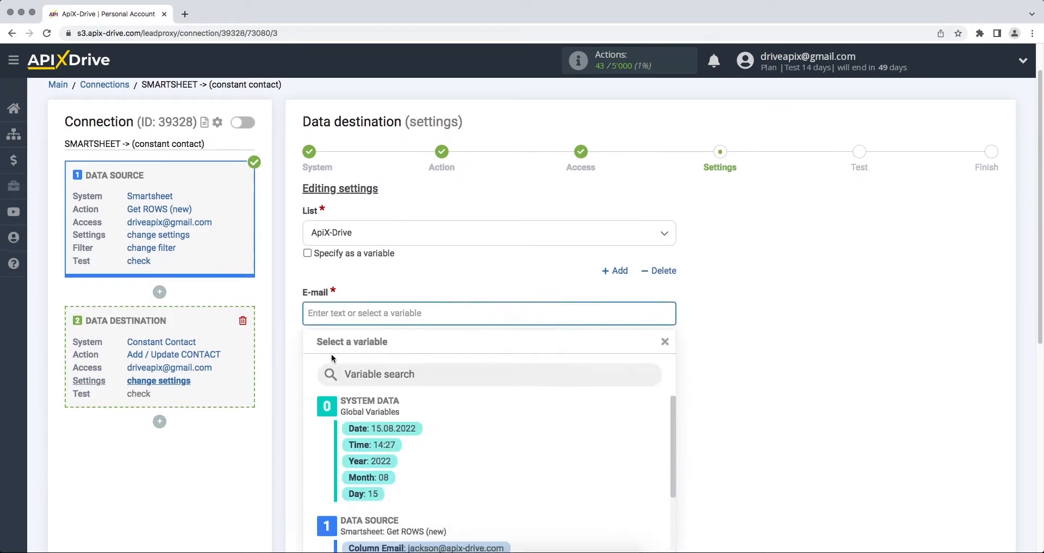
scroll(343, 355, down, 4)
click(355, 381)
click(350, 259)
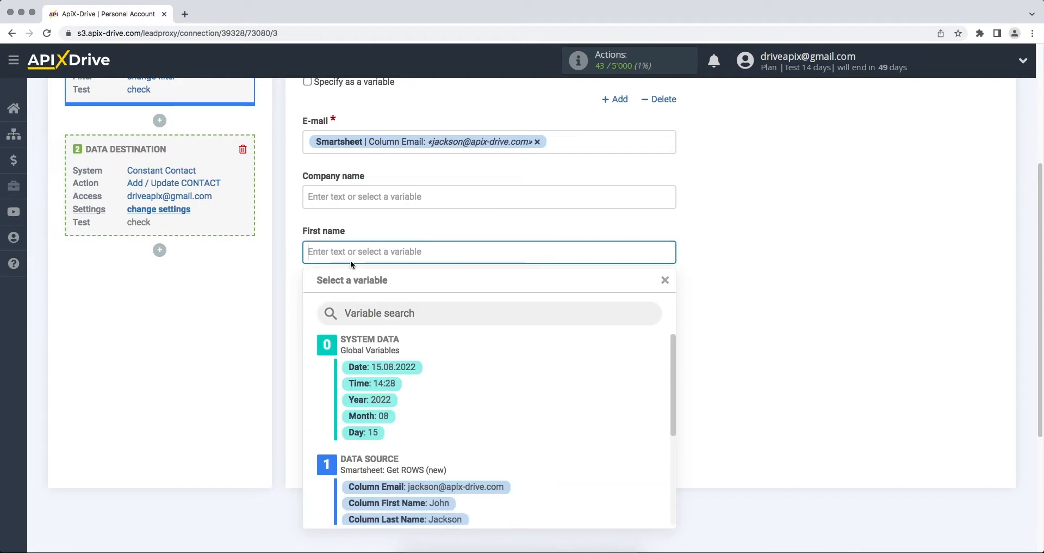
scroll(353, 266, down, 3)
click(393, 396)
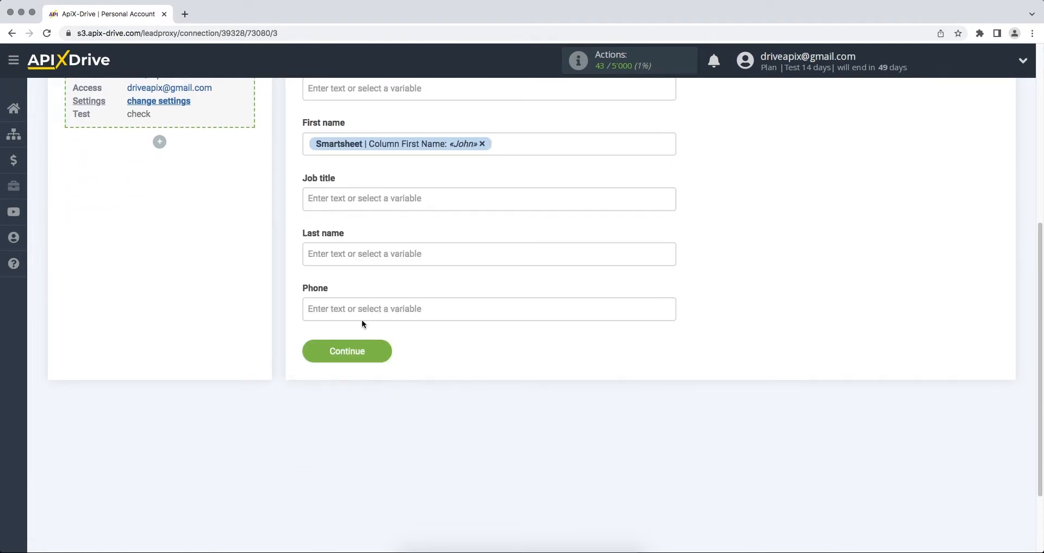
click(343, 260)
scroll(343, 260, down, 2)
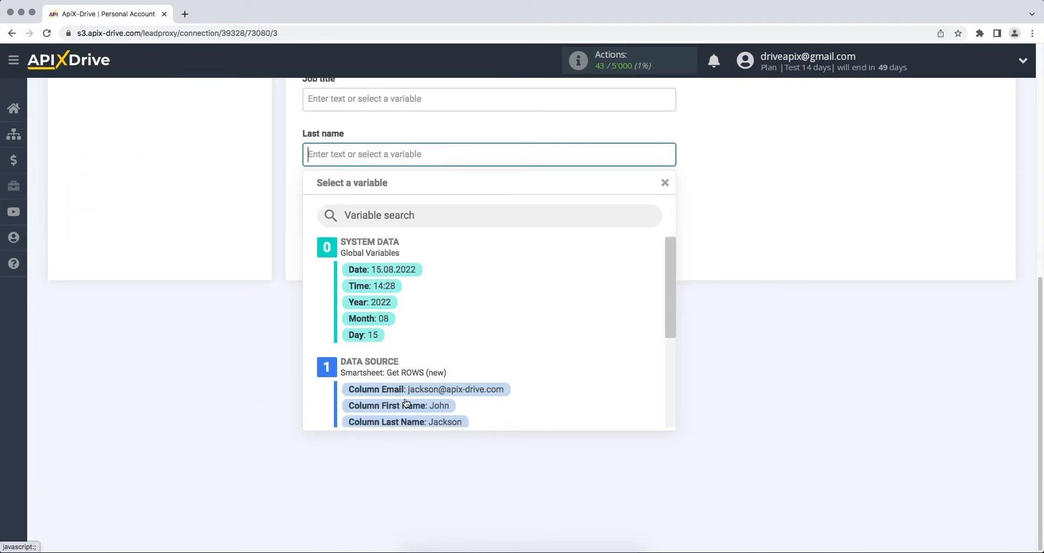
click(408, 421)
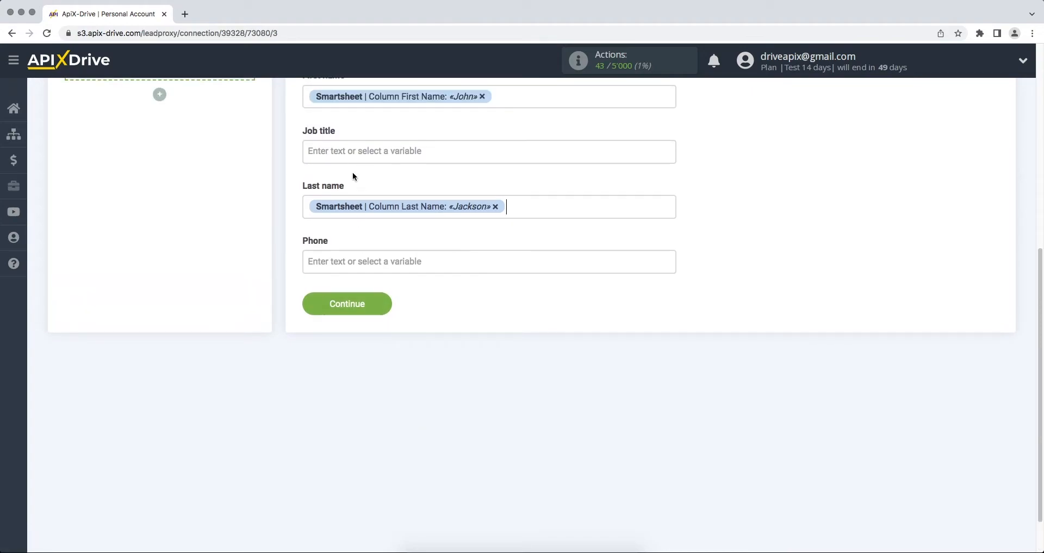
Step: Enter 'New row from Smartsheet' as Job title and map Phone to Column Phone
click(350, 158)
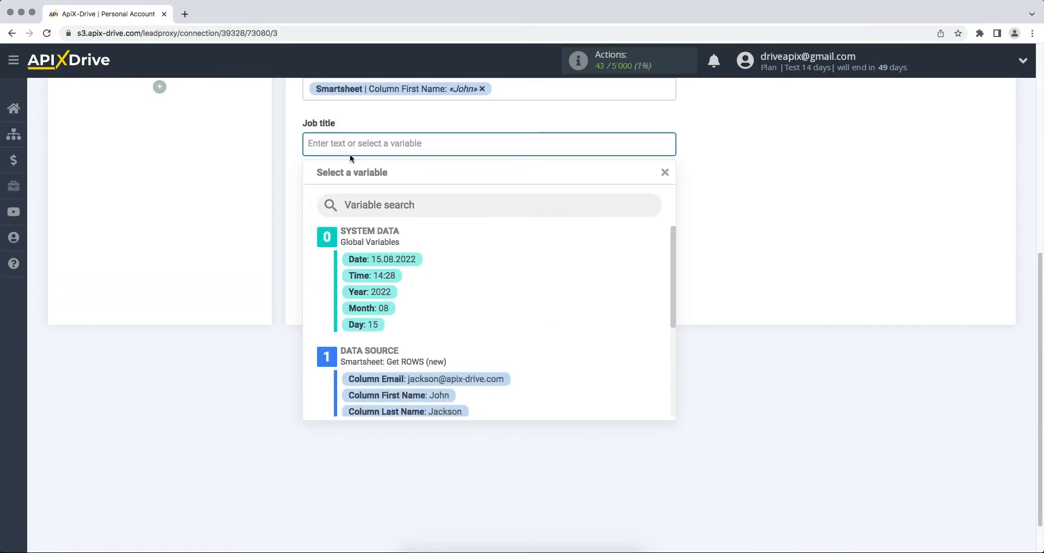
text(New row from Smartsheet)
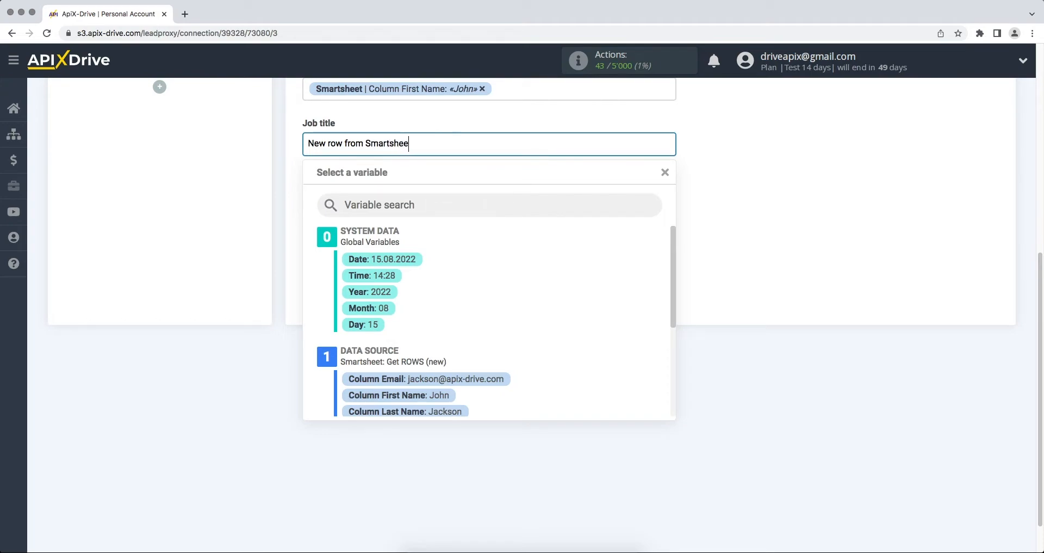
click(717, 308)
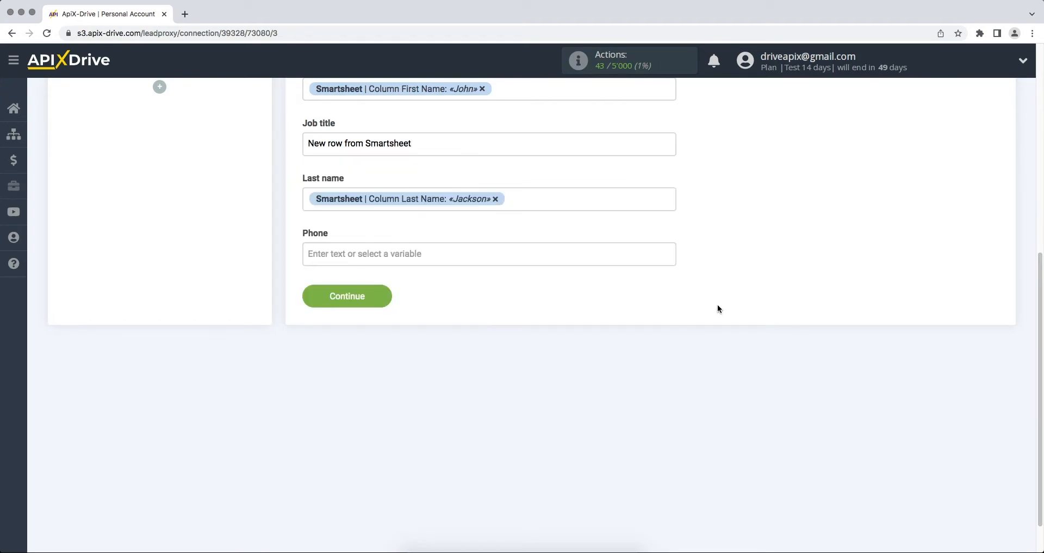
click(535, 255)
drag(668, 330, 672, 360)
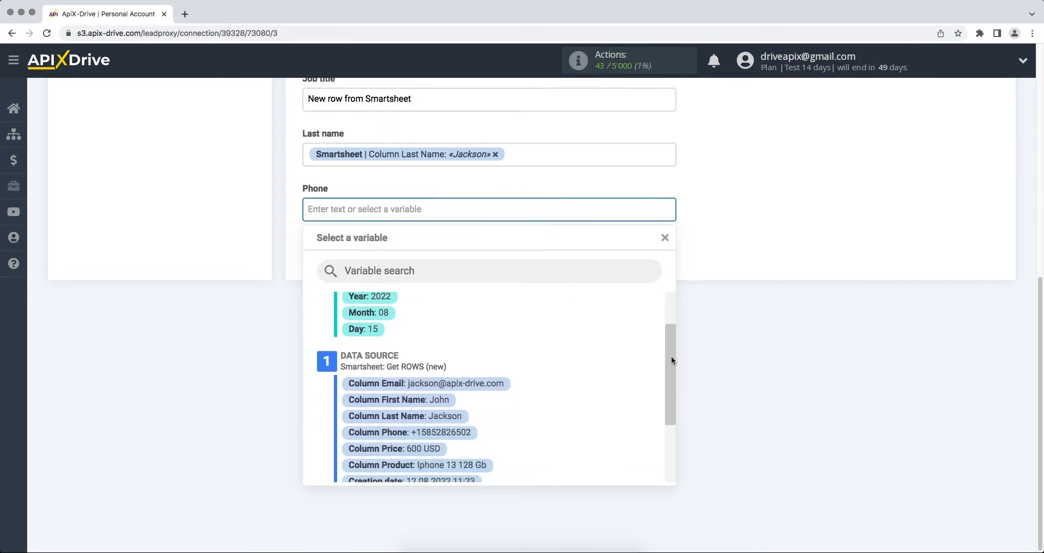
click(454, 432)
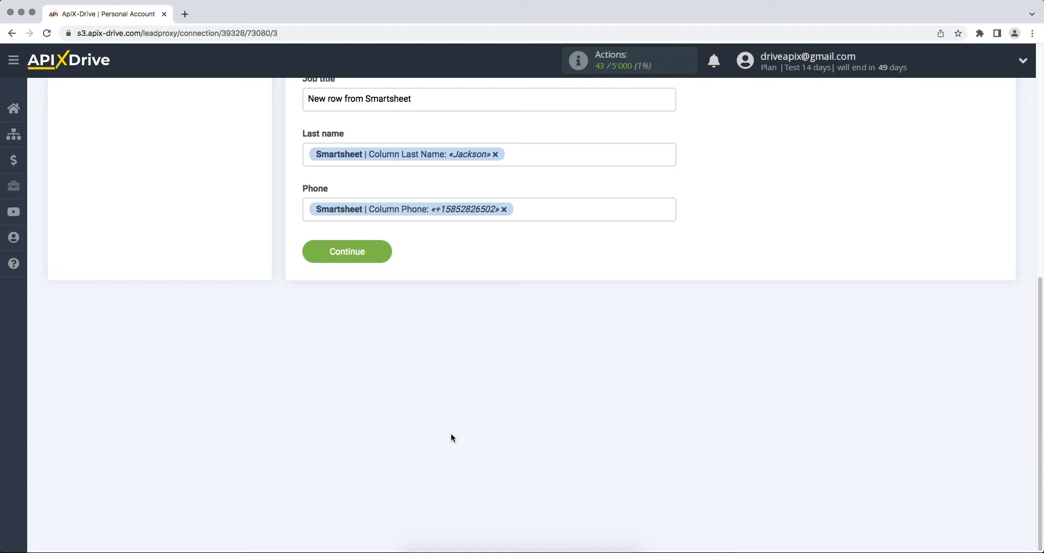
Step: Preview the contact data on the Test step and send a test contact to Constant Contact
click(314, 260)
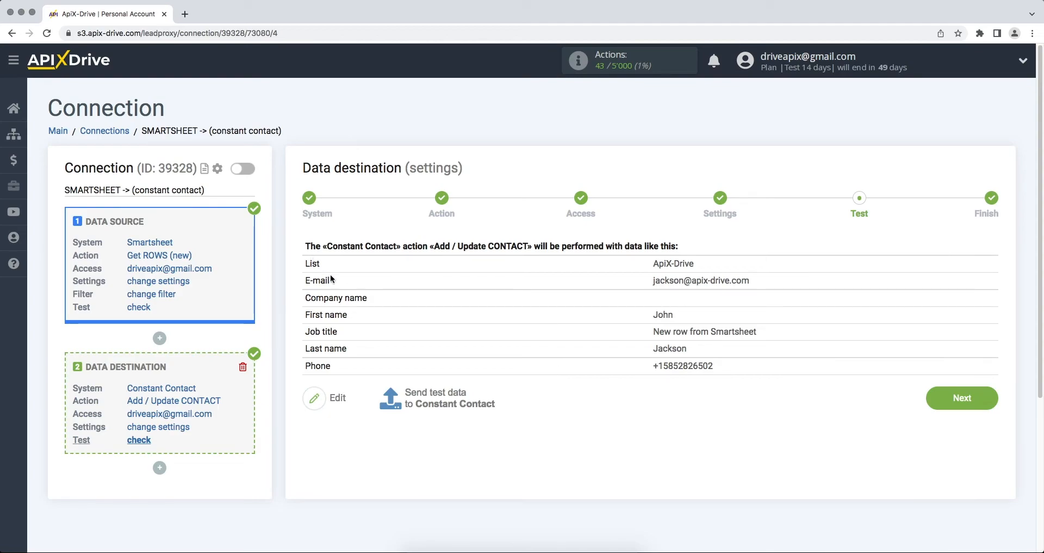
click(429, 406)
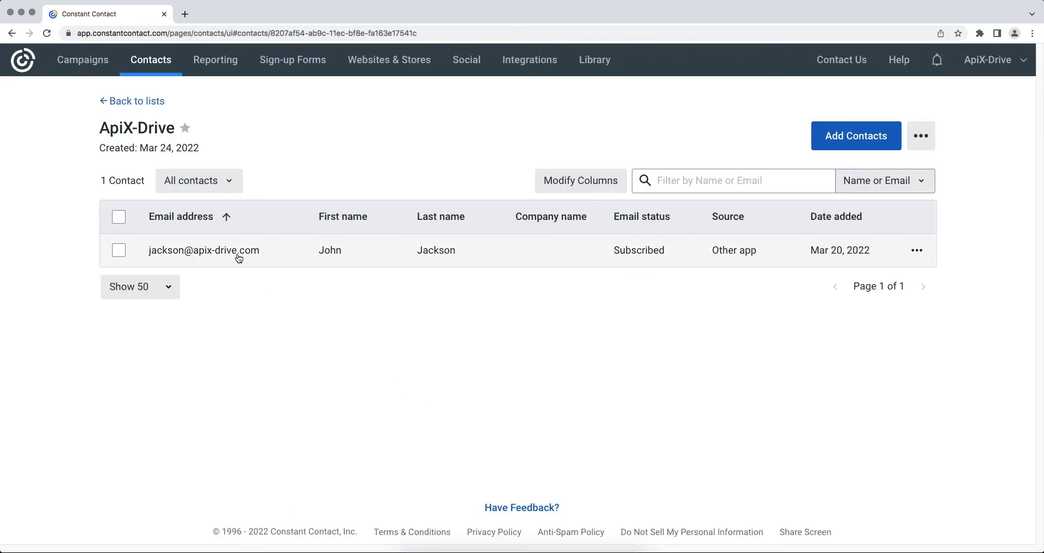
Step: Open the new contact in Constant Contact's ApiX-Drive list and review its details
click(238, 256)
scroll(236, 256, down, 1)
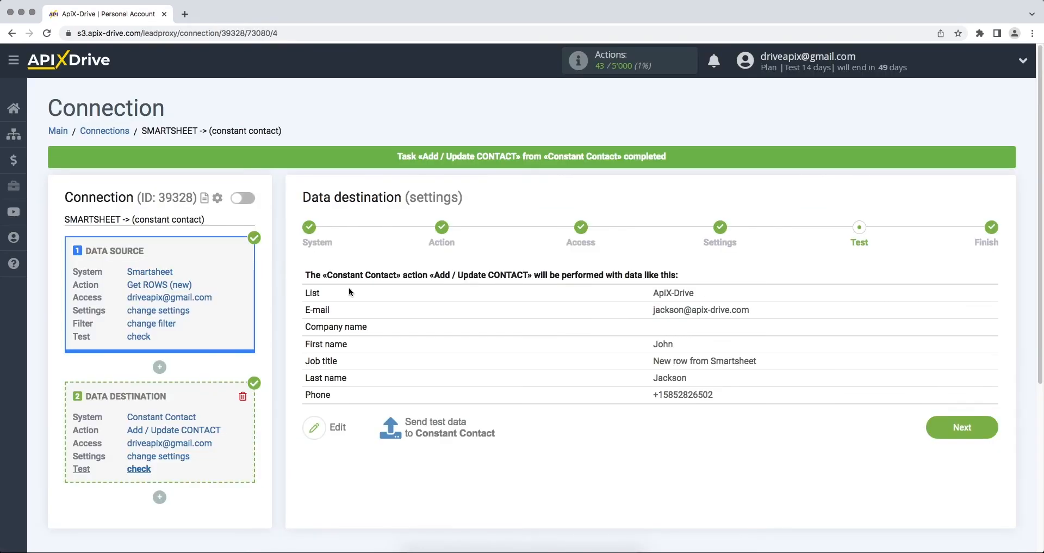
Step: Finish setup and enable auto-update for the SMARTSHEET -> (constant contact) connection
click(934, 434)
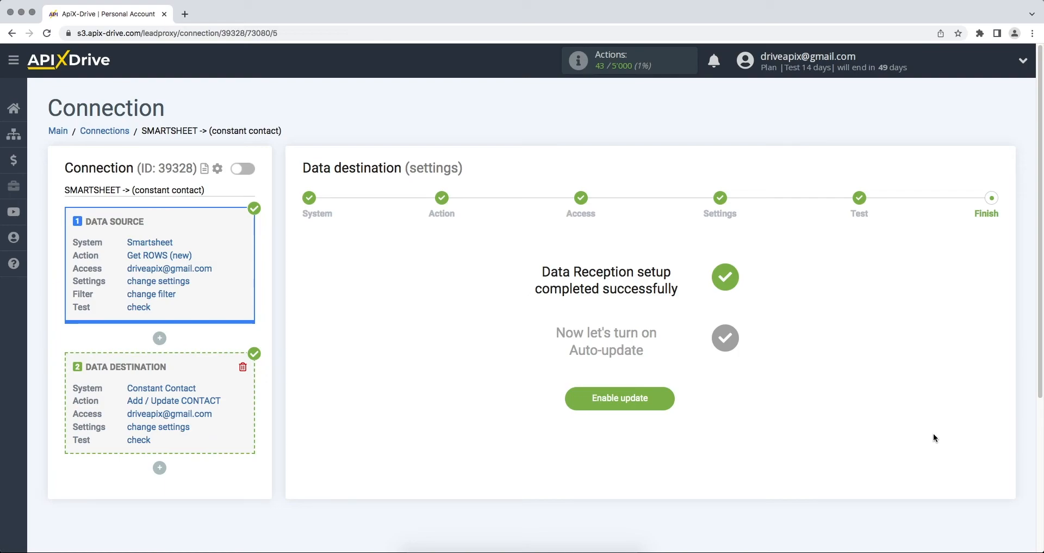
click(629, 399)
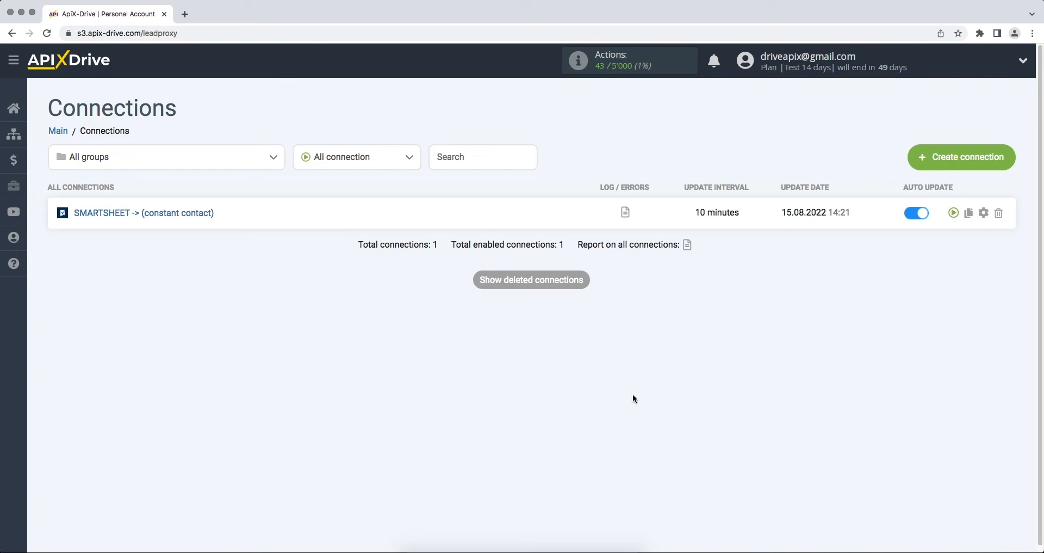
Step: Change the SMARTSHEET -> (constant contact) connection's update interval from 10 to 5 minutes and save
click(983, 212)
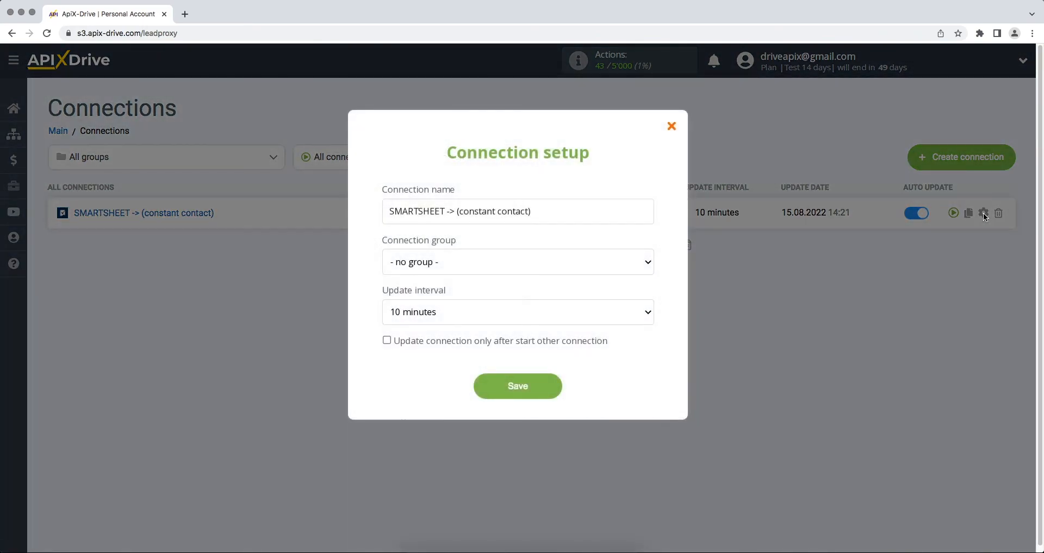
click(648, 312)
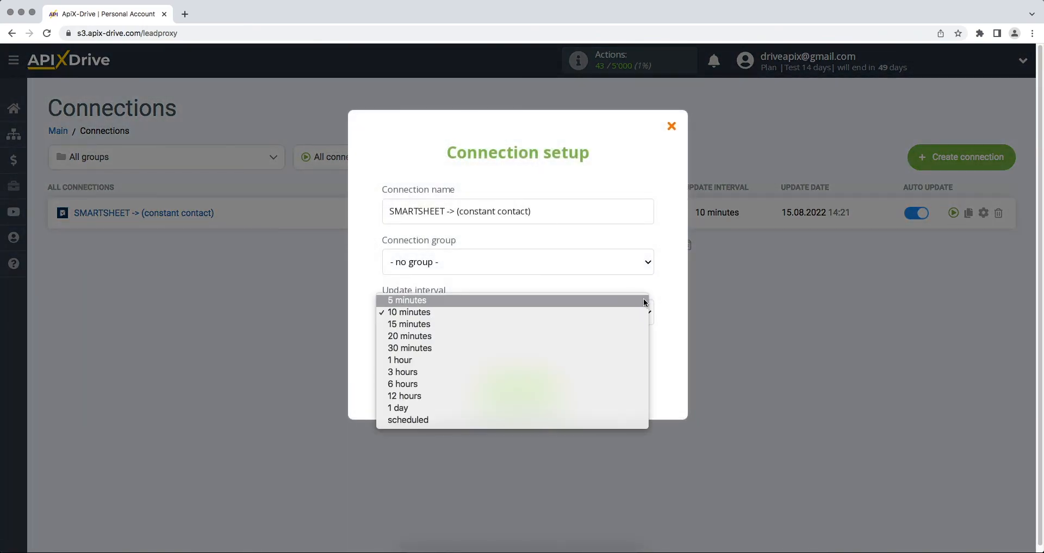
click(644, 301)
click(521, 391)
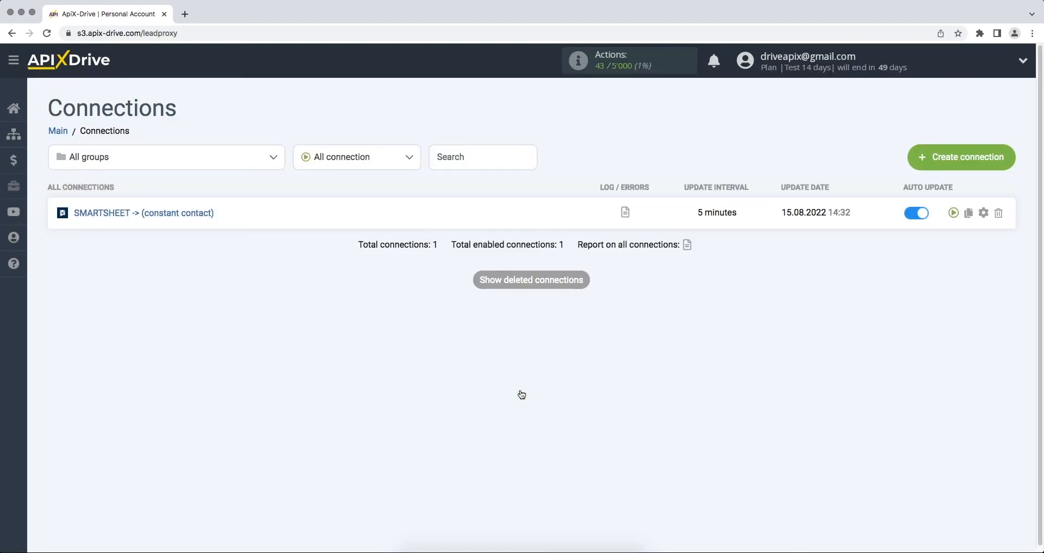